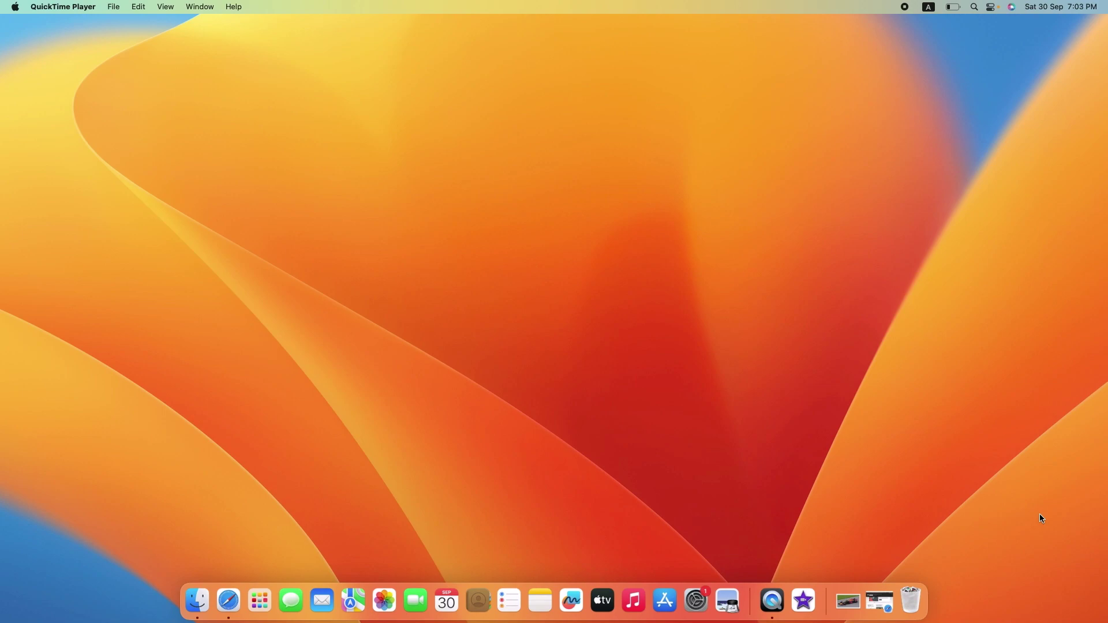
Restore the oracle.com Safari window from the Dock and bring up its Share menu
click(230, 601)
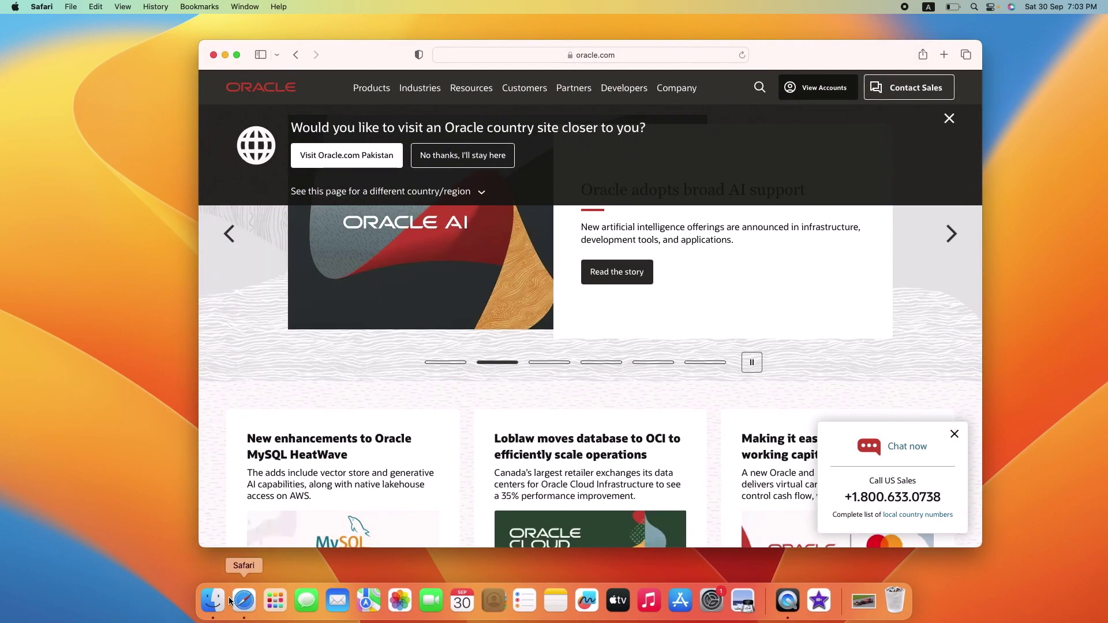
click(921, 54)
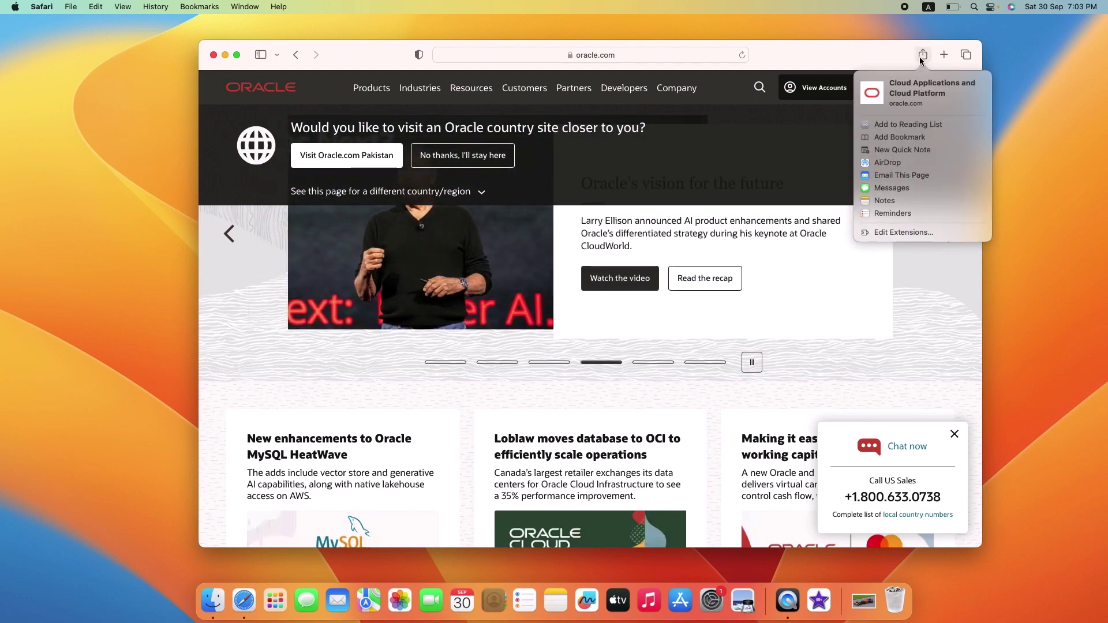
Bookmark the page in Favourites as 'Oracle | Cloud Applications and Cloud Platform' with a description
click(906, 138)
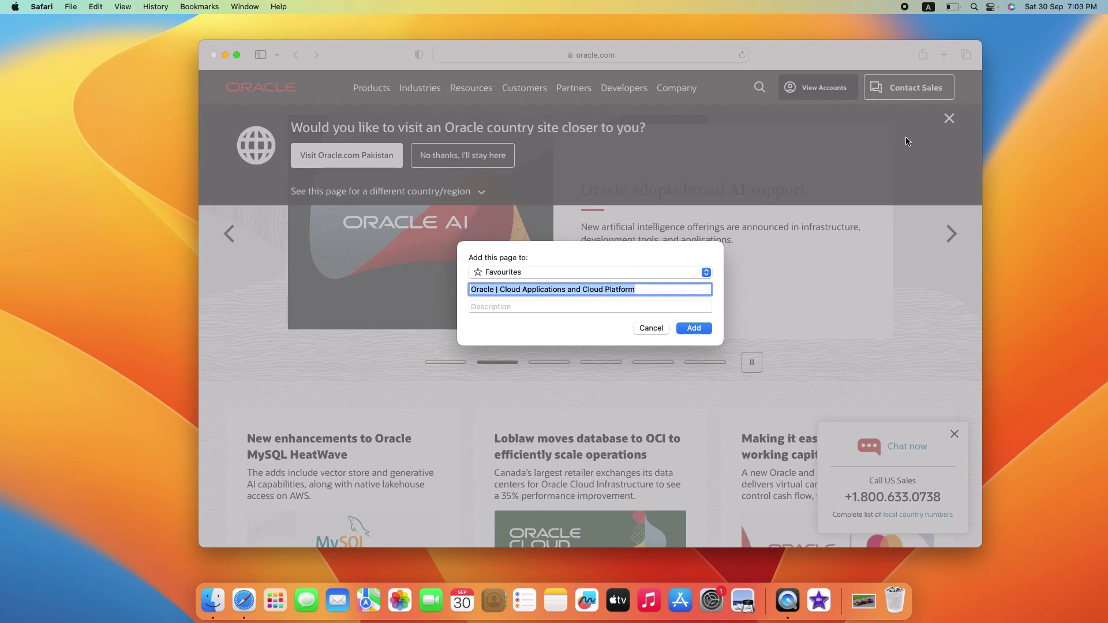
key(Tab)
text(or)
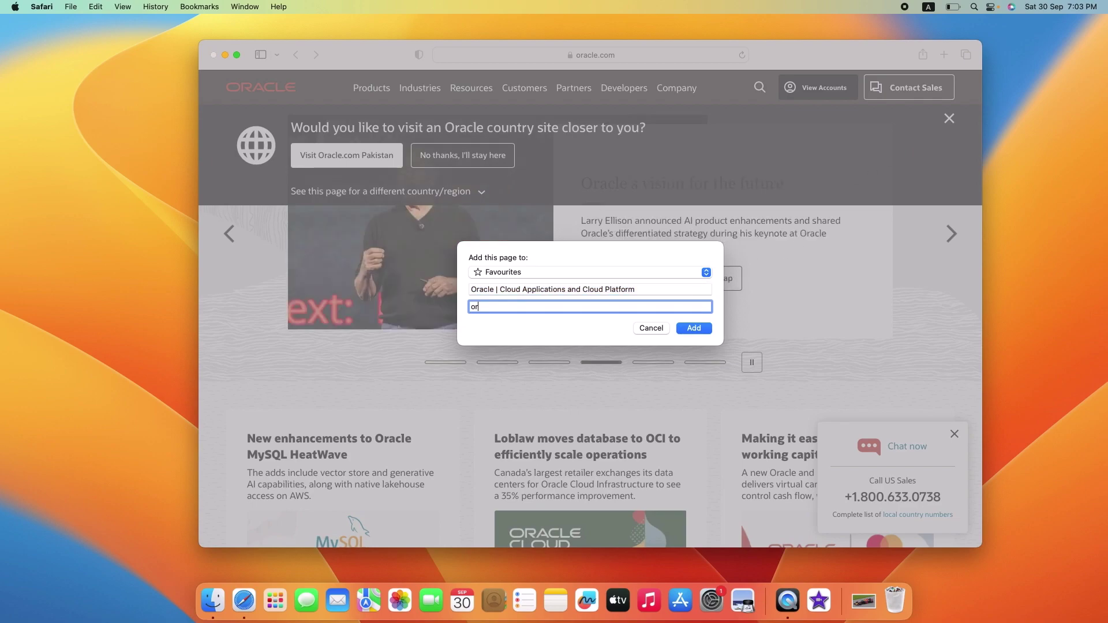
click(692, 328)
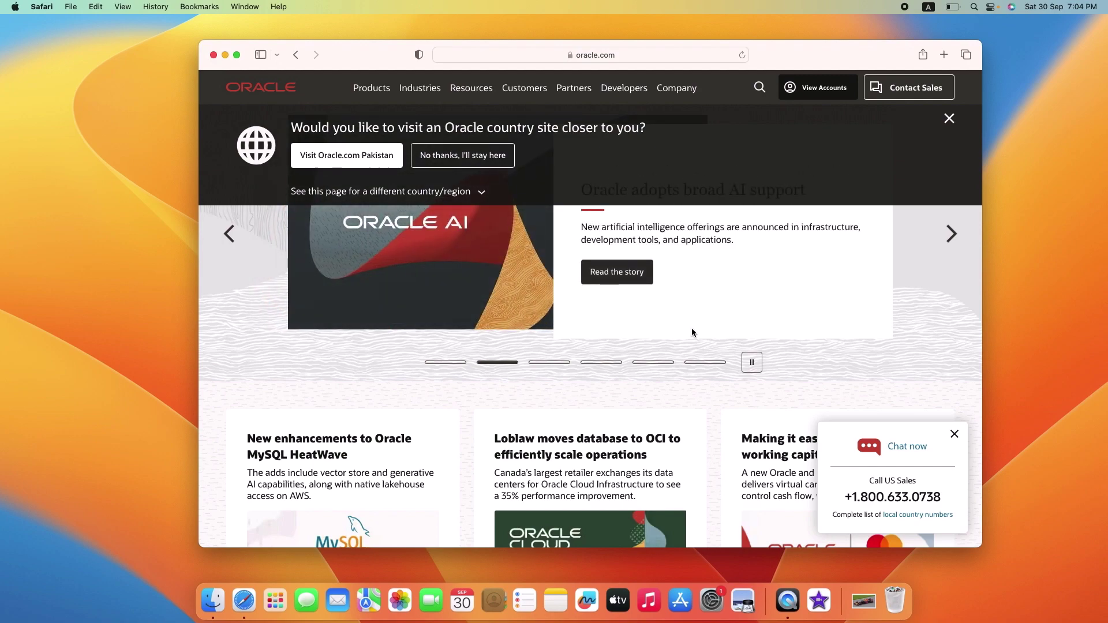
Show the Bookmarks sidebar and open the new Oracle bookmark under Favourites
click(259, 56)
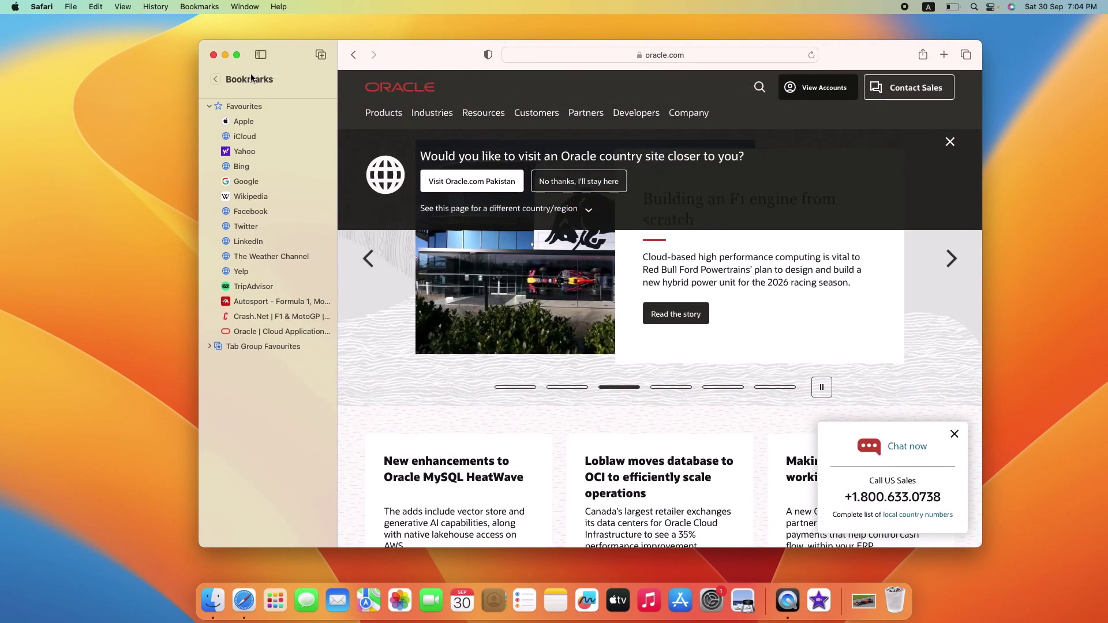
click(286, 332)
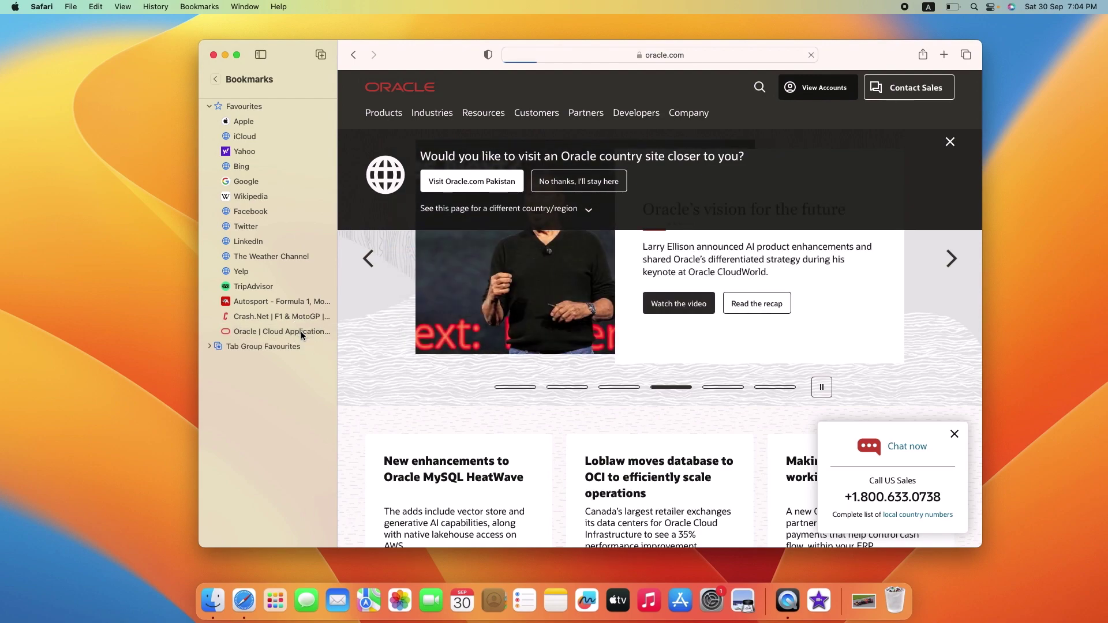